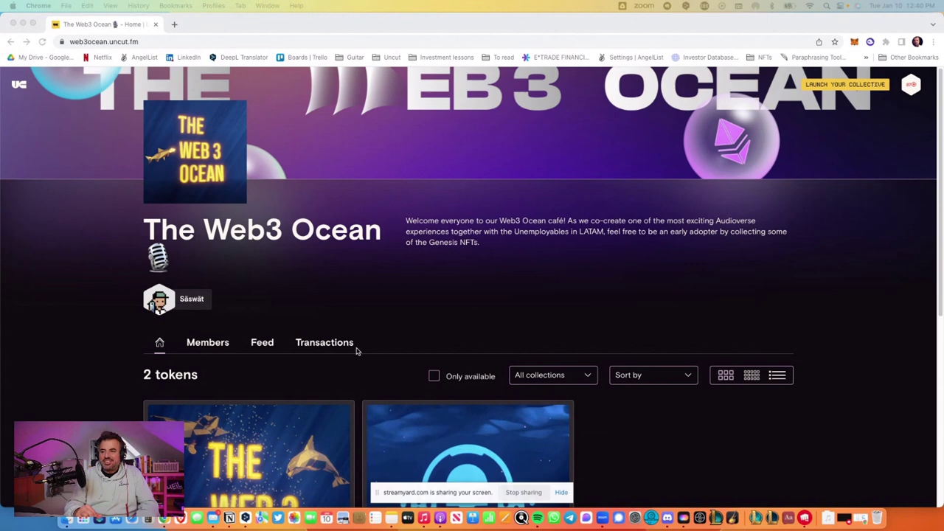
- Browse the Uncut.fm home page and open the Audio lab token's detail page
scroll(356, 351, down, 1)
scroll(356, 351, down, 2)
scroll(356, 351, down, 1)
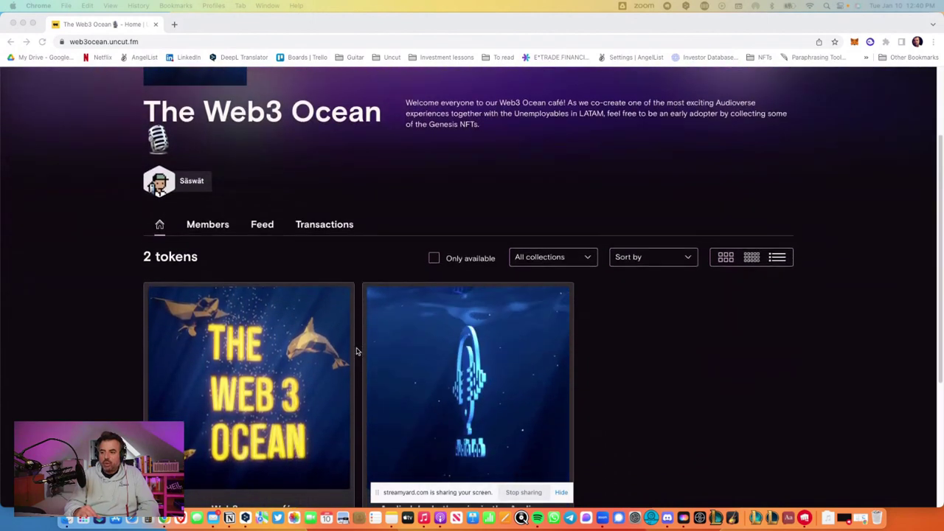
scroll(356, 351, down, 1)
scroll(356, 351, down, 1)
scroll(357, 351, down, 2)
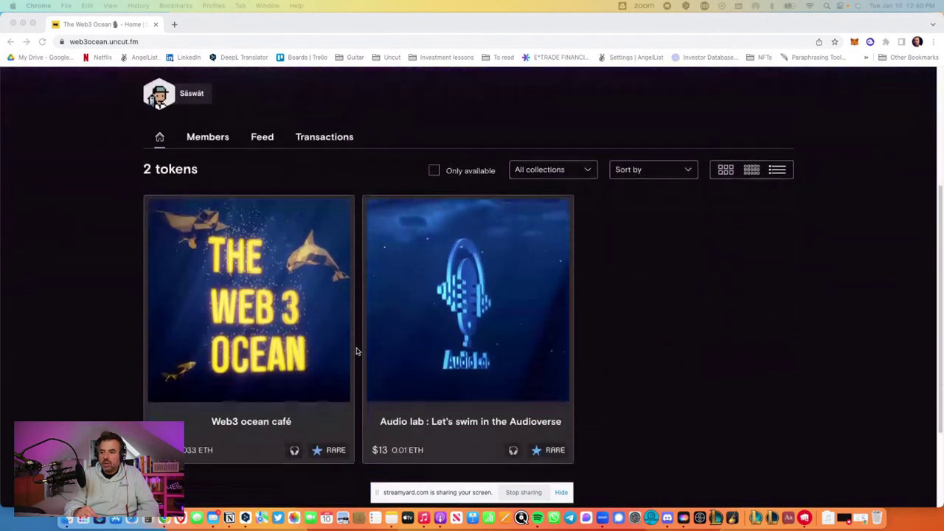
scroll(356, 351, down, 2)
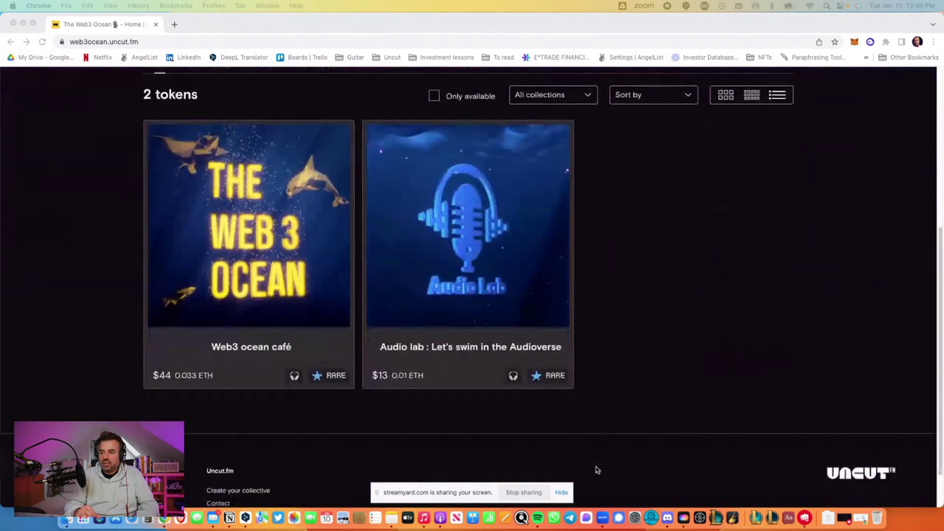
click(561, 492)
scroll(600, 407, up, 3)
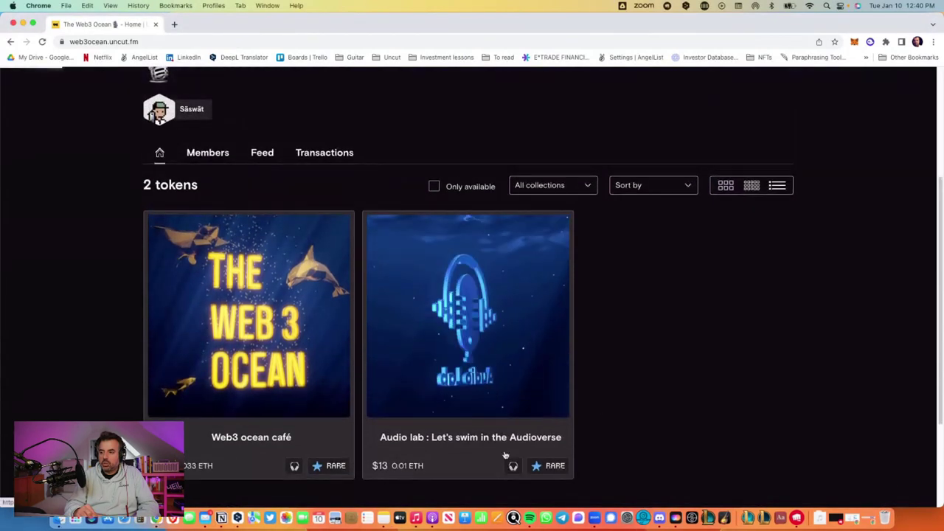
click(505, 455)
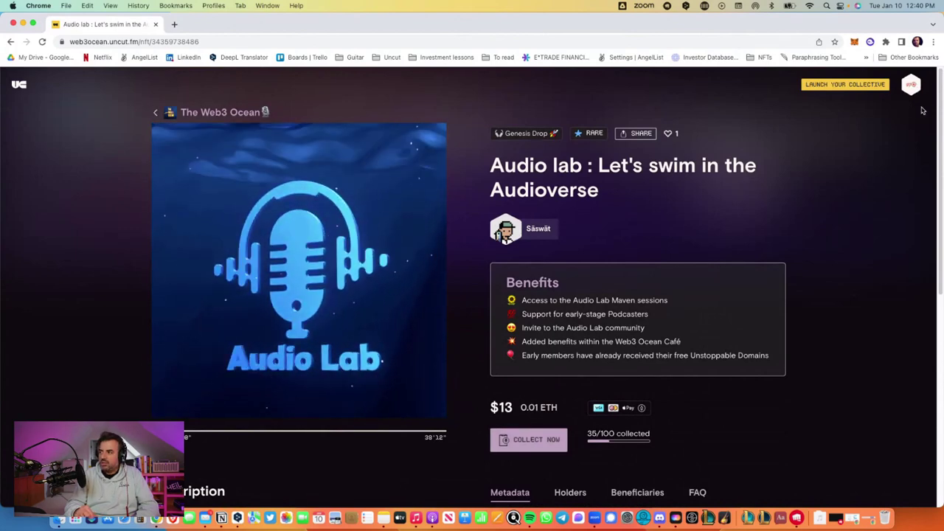
- Start collecting the token and log in by connecting and signing with the MetaMask main account
click(549, 449)
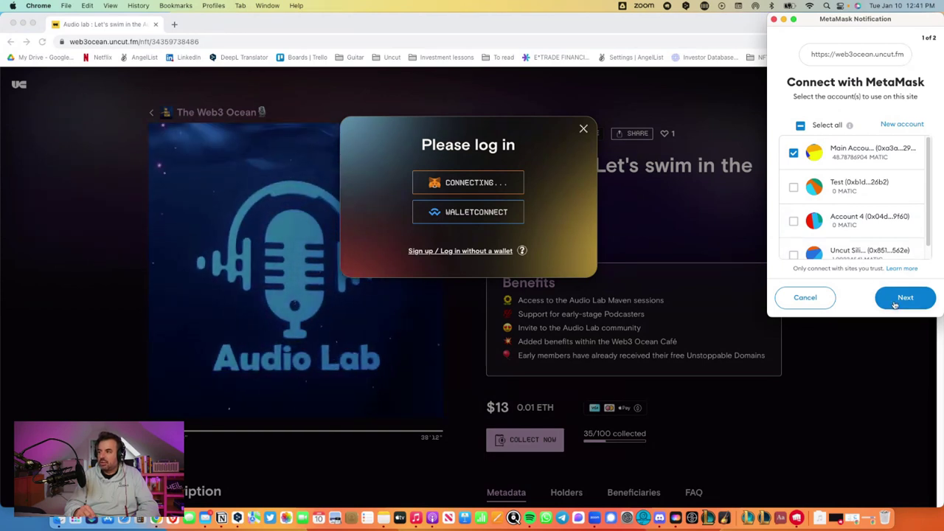
click(895, 304)
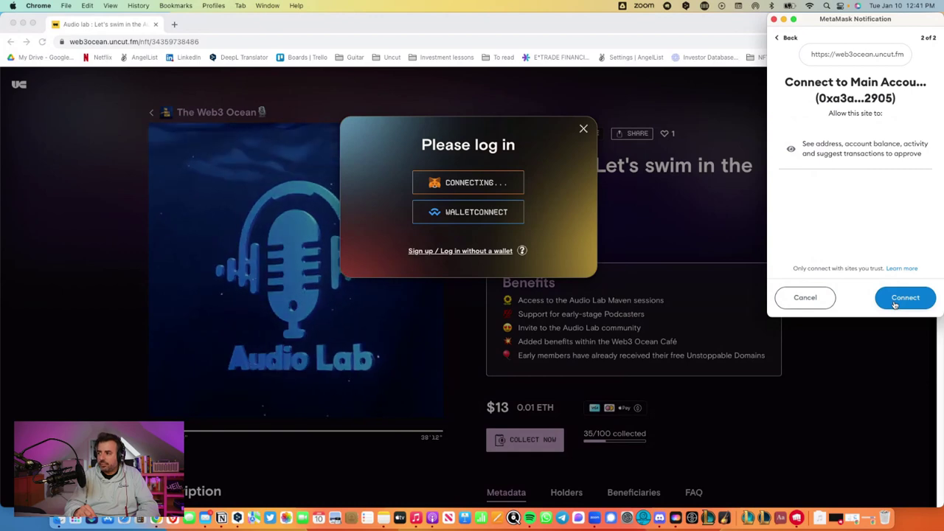
click(894, 304)
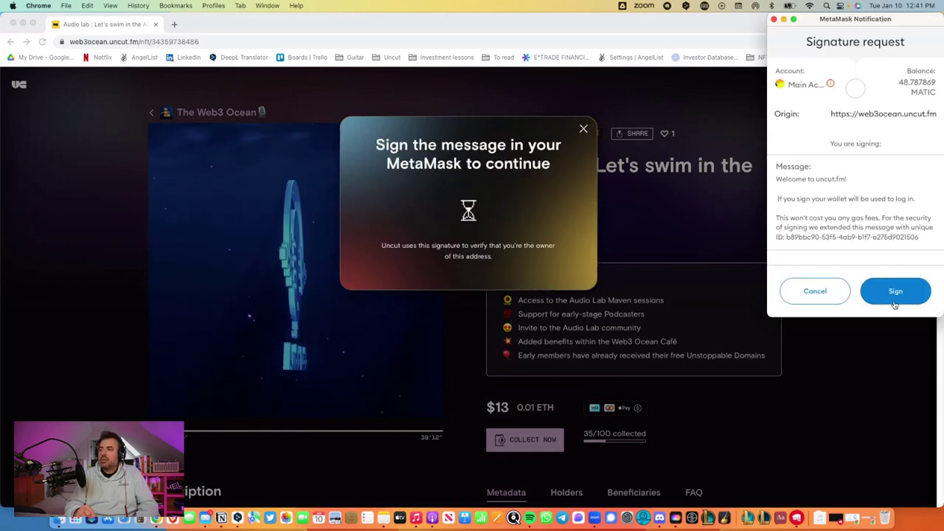
click(893, 293)
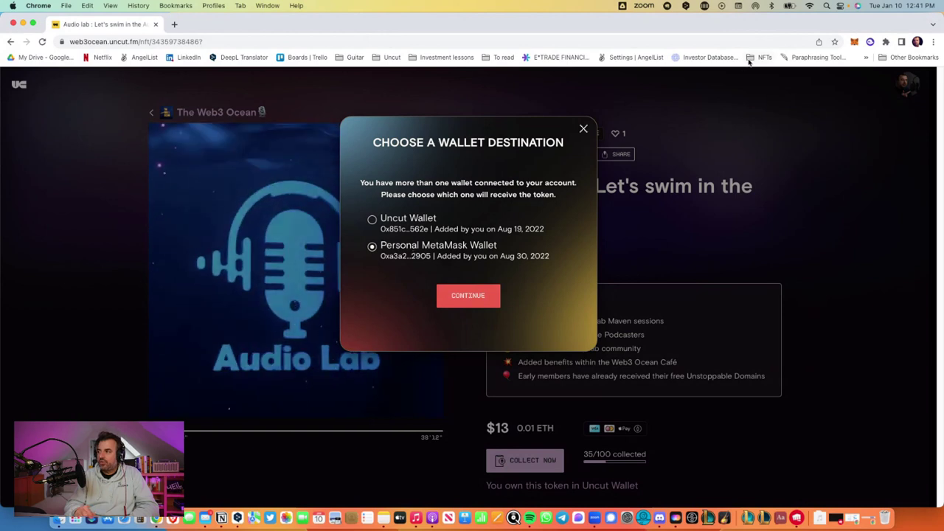
- Switch MetaMask to Main Account and continue with Personal MetaMask Wallet as the receiving wallet
click(853, 42)
click(799, 72)
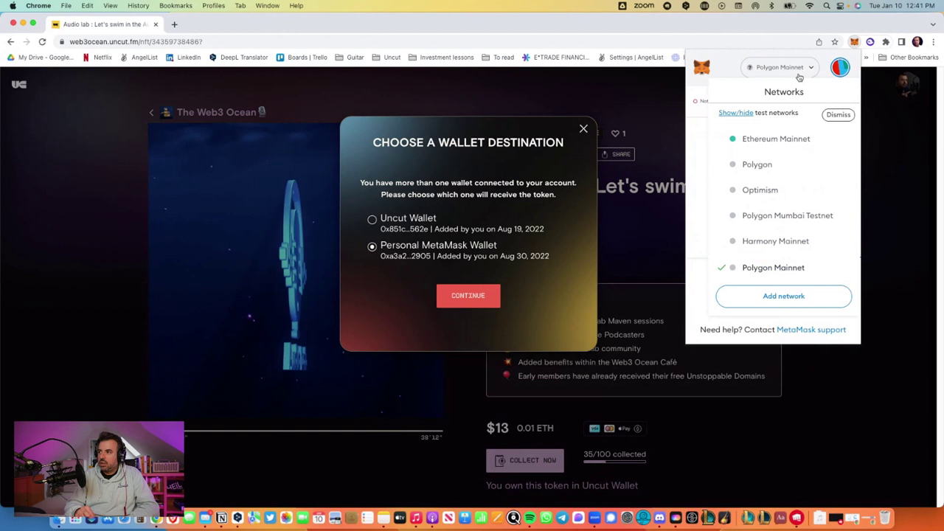
click(799, 76)
click(841, 67)
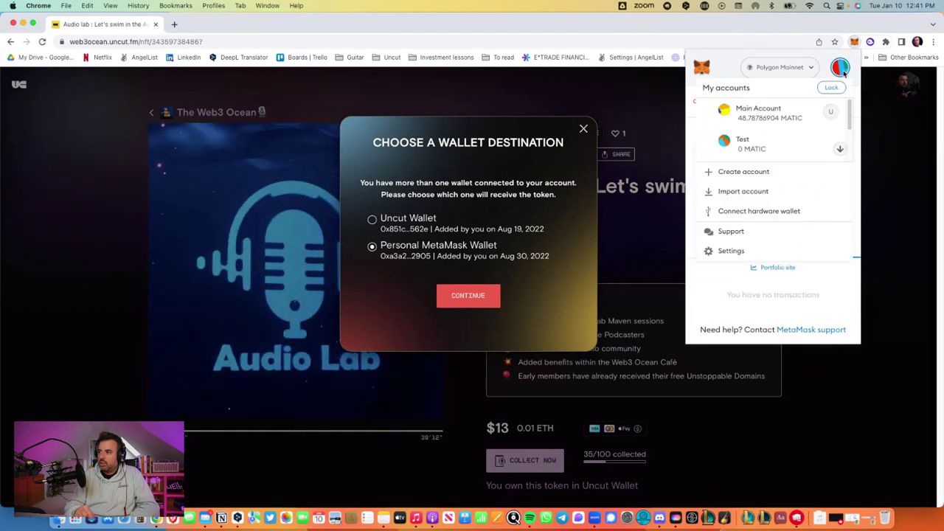
click(771, 111)
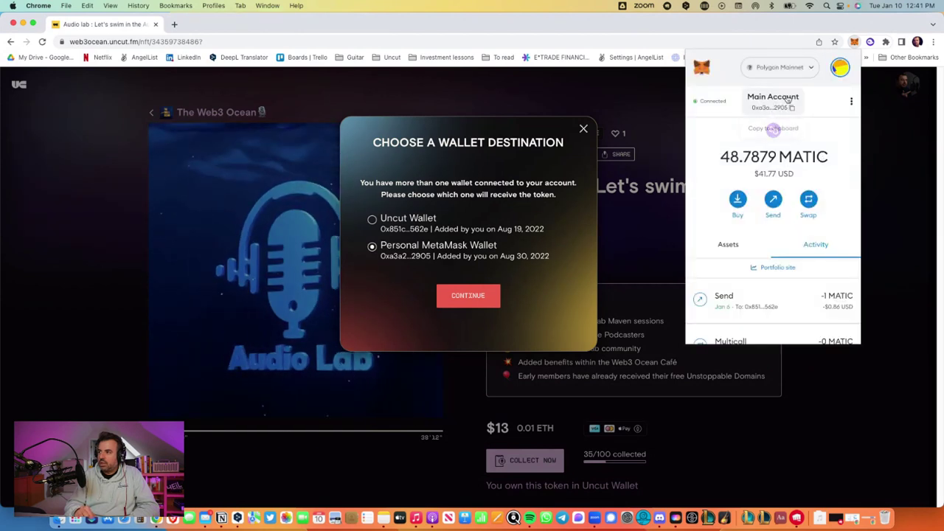
click(854, 42)
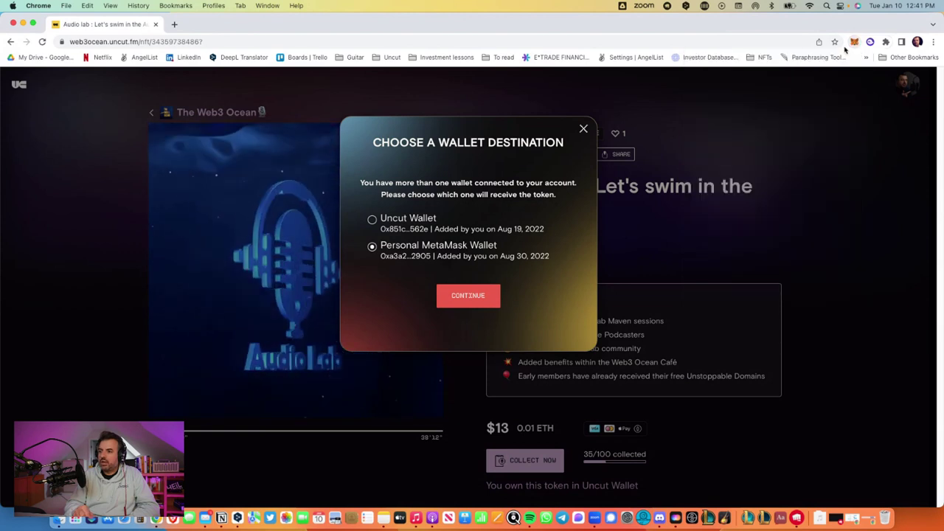
click(464, 308)
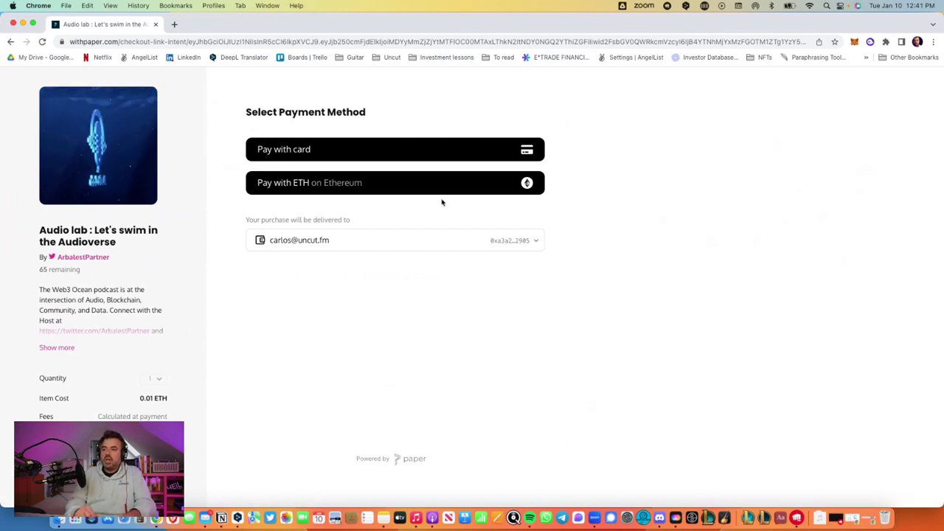
- Pay with ETH on Ethereum, accepting the Terms of Service before submitting
click(407, 184)
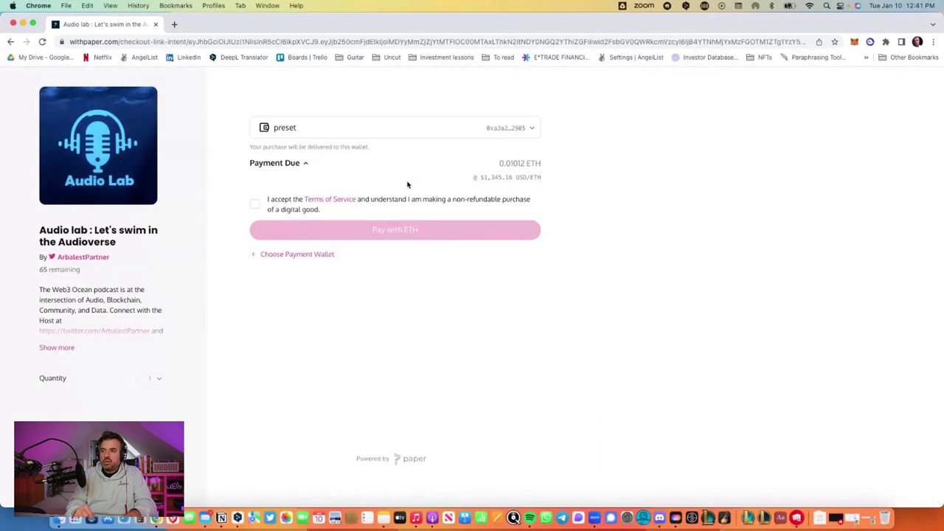
click(255, 204)
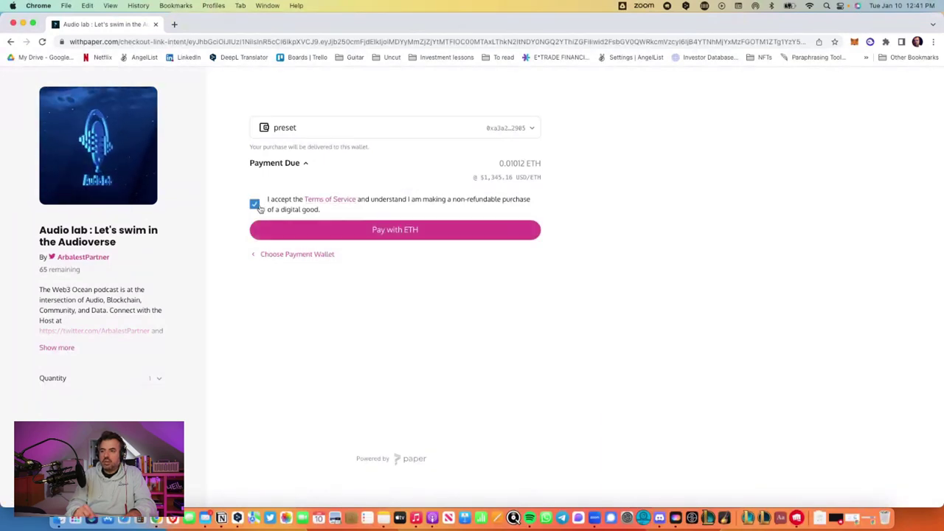
click(332, 236)
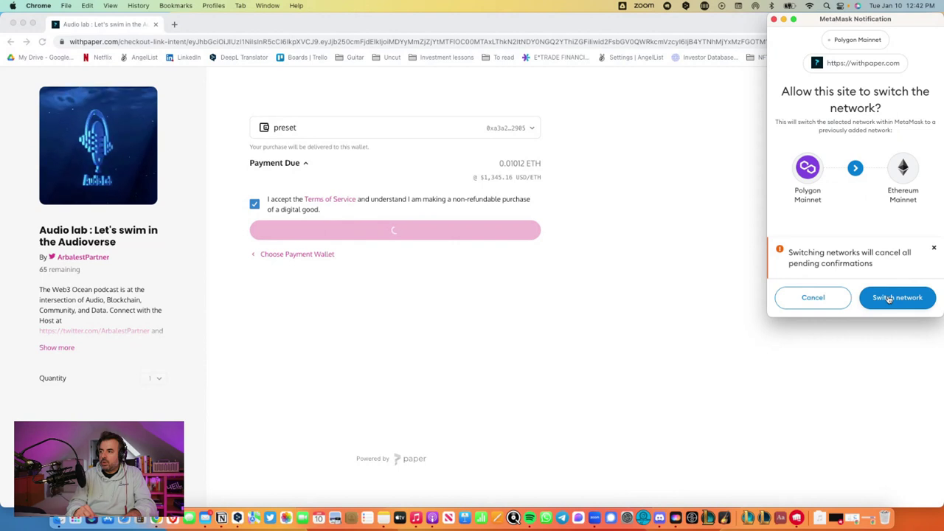
- Switch MetaMask from Polygon to Ethereum Mainnet and confirm the ETH payment after reviewing the total
click(888, 298)
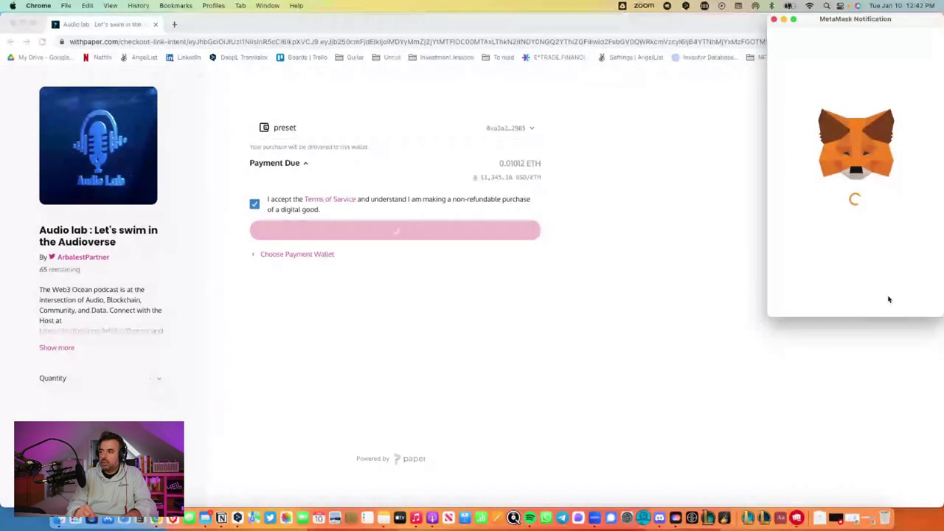
scroll(887, 261, down, 3)
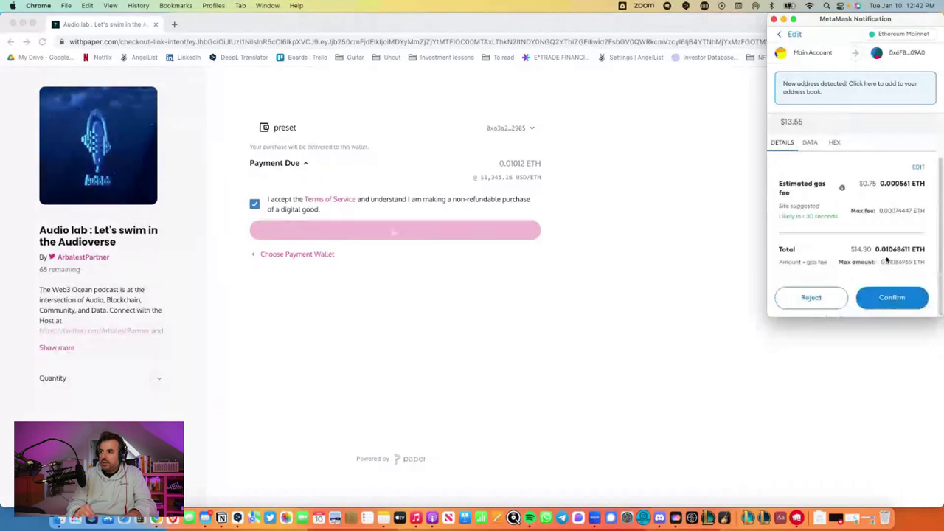
click(887, 307)
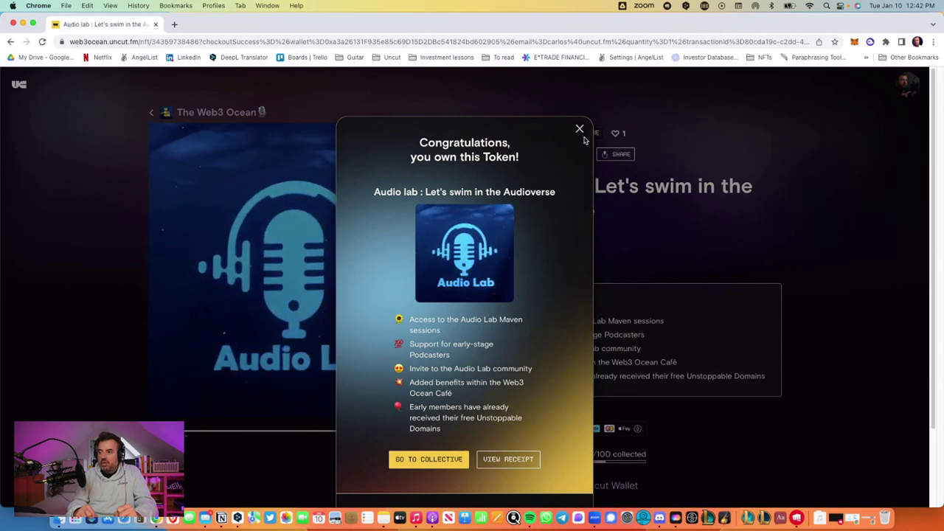
- Dismiss the congratulations, check the 'You own this token in Uncut Wallet' note, and open the account menu
click(579, 131)
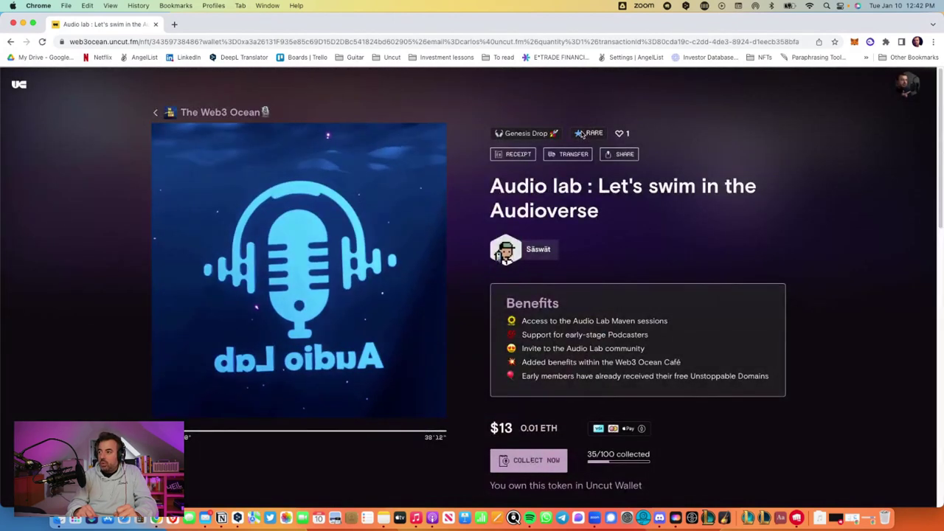
scroll(620, 414, down, 1)
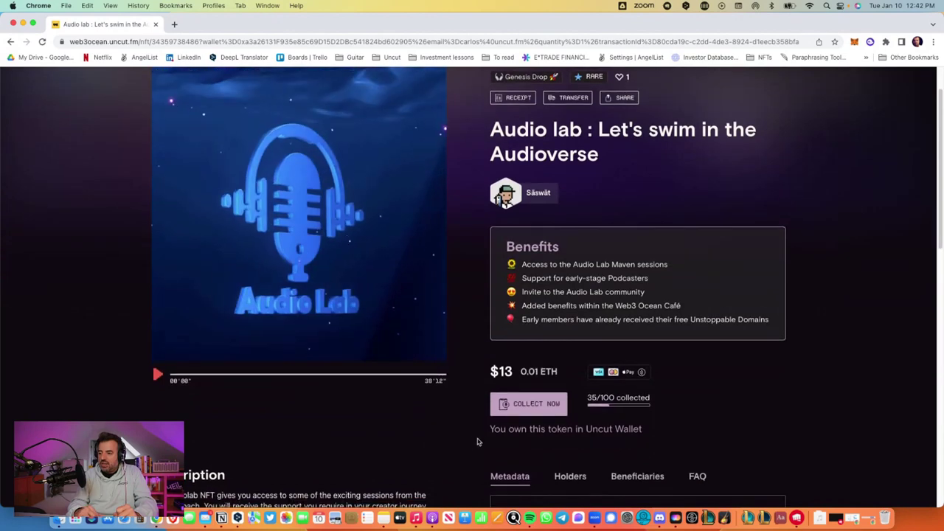
mouse_move(484, 432)
mouse_down()
mouse_move(627, 441)
mouse_move(643, 432)
mouse_up()
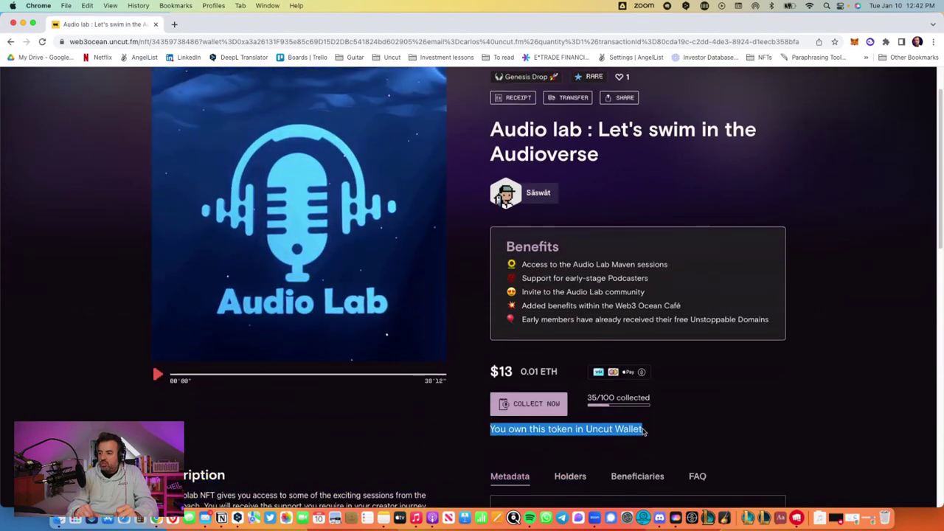
click(669, 431)
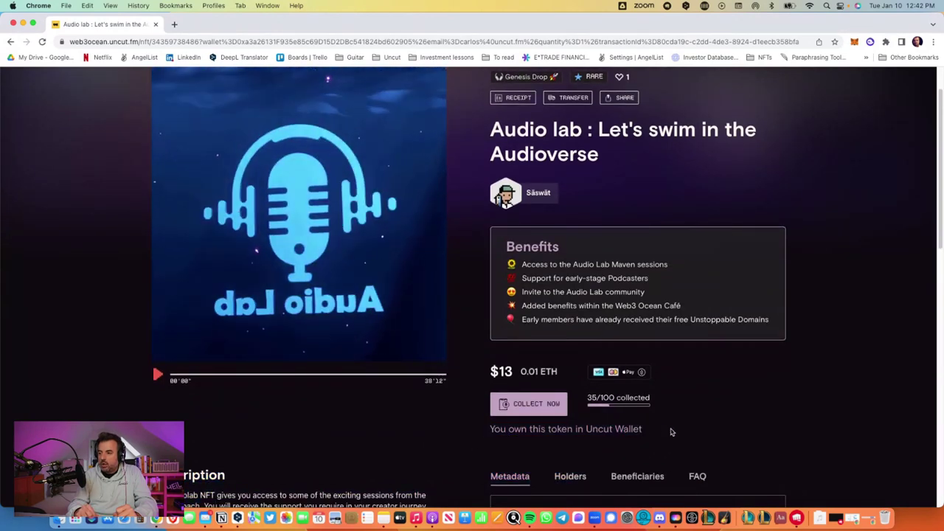
scroll(671, 432, up, 2)
click(907, 85)
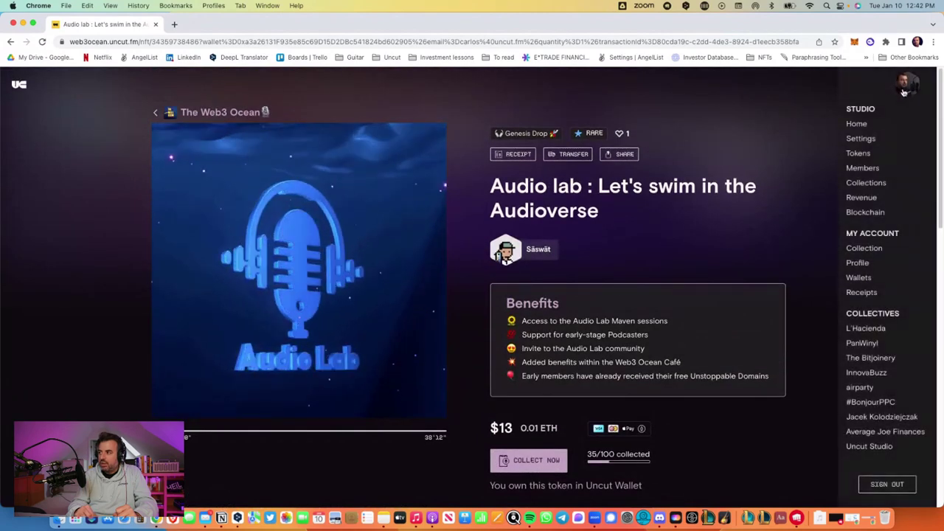
- In My Account's Collection, scroll to the Audio lab 'Let's swim in the Audioverse' token and open it
click(863, 249)
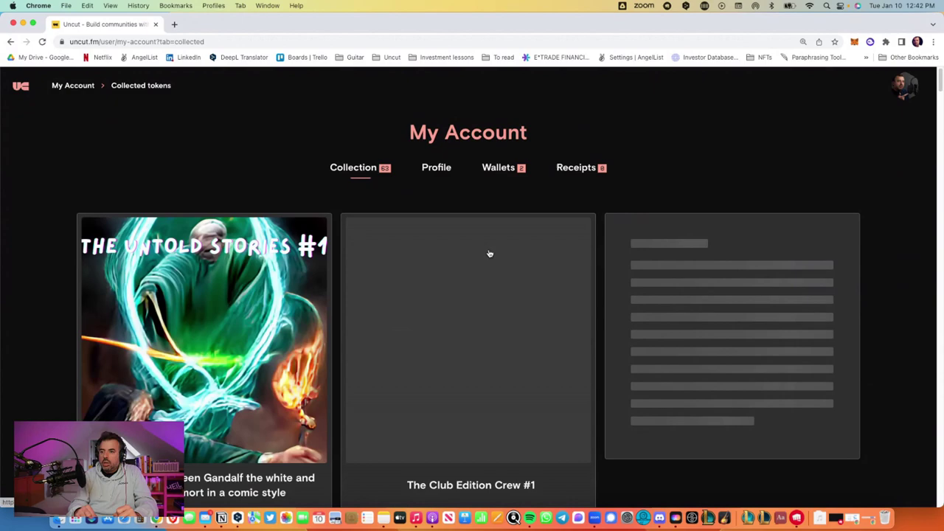
scroll(463, 275, down, 2)
scroll(462, 275, down, 1)
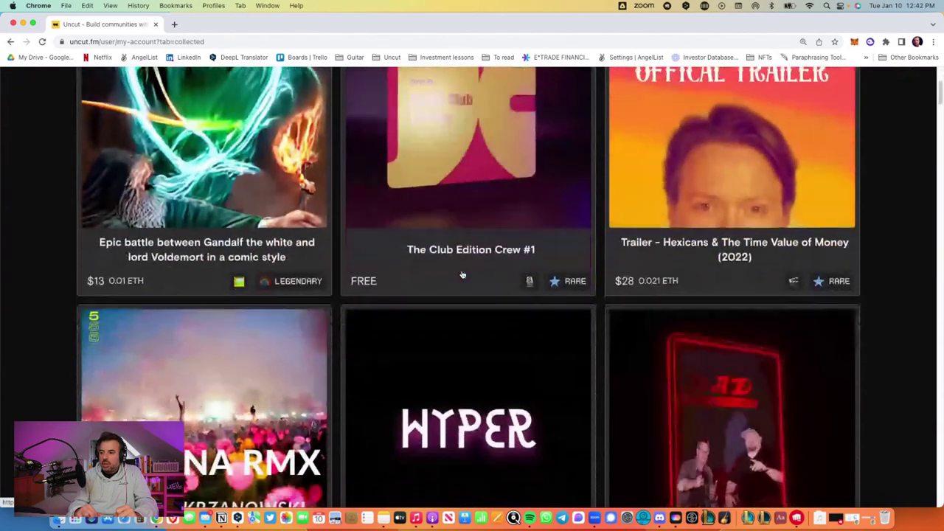
scroll(463, 275, down, 2)
scroll(462, 275, down, 2)
scroll(462, 275, down, 4)
scroll(463, 275, down, 5)
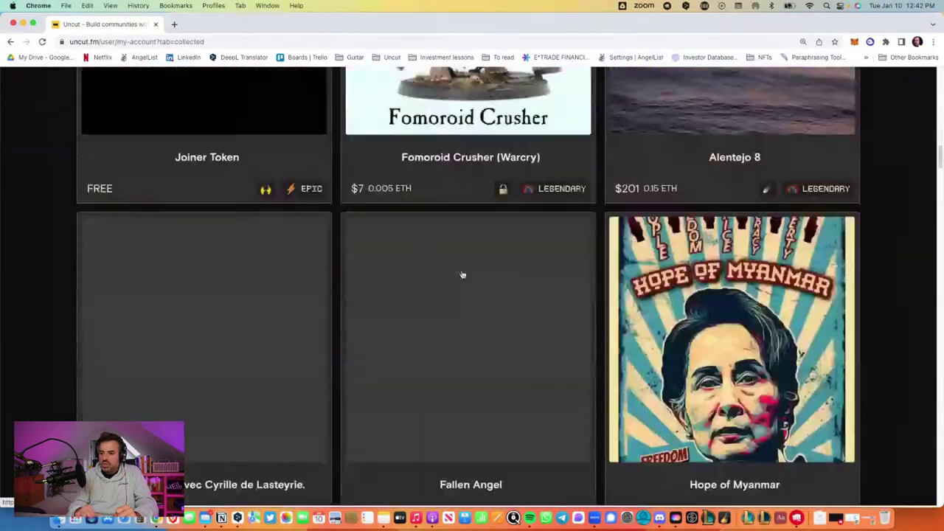
scroll(463, 275, down, 2)
scroll(462, 275, down, 5)
scroll(462, 275, down, 7)
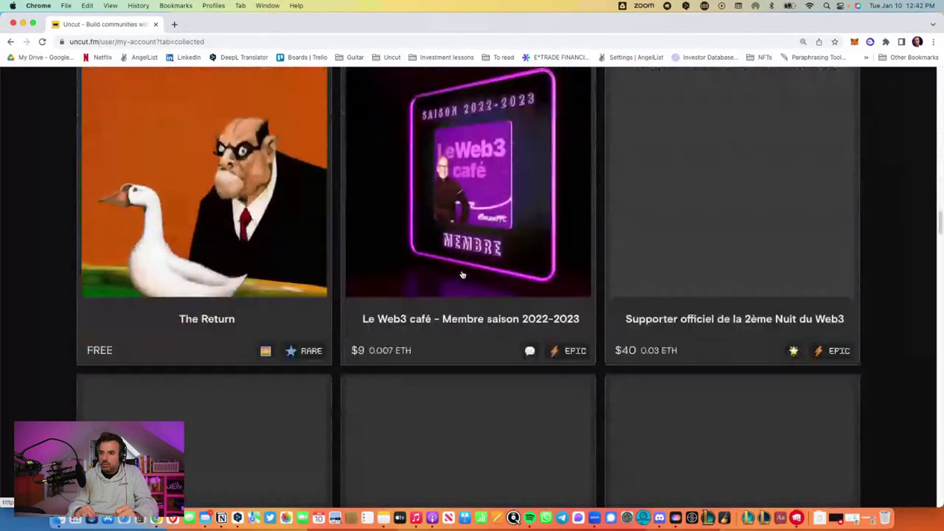
scroll(301, 310, up, 5)
click(225, 306)
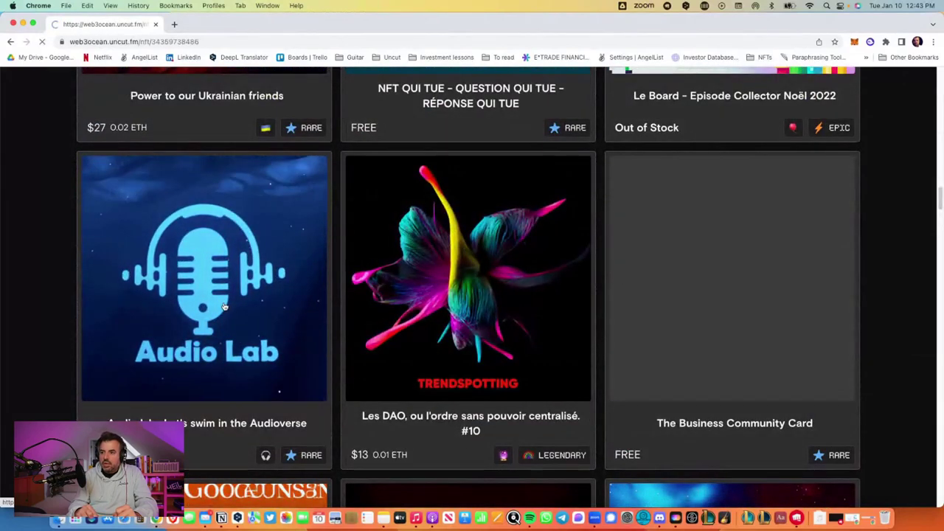